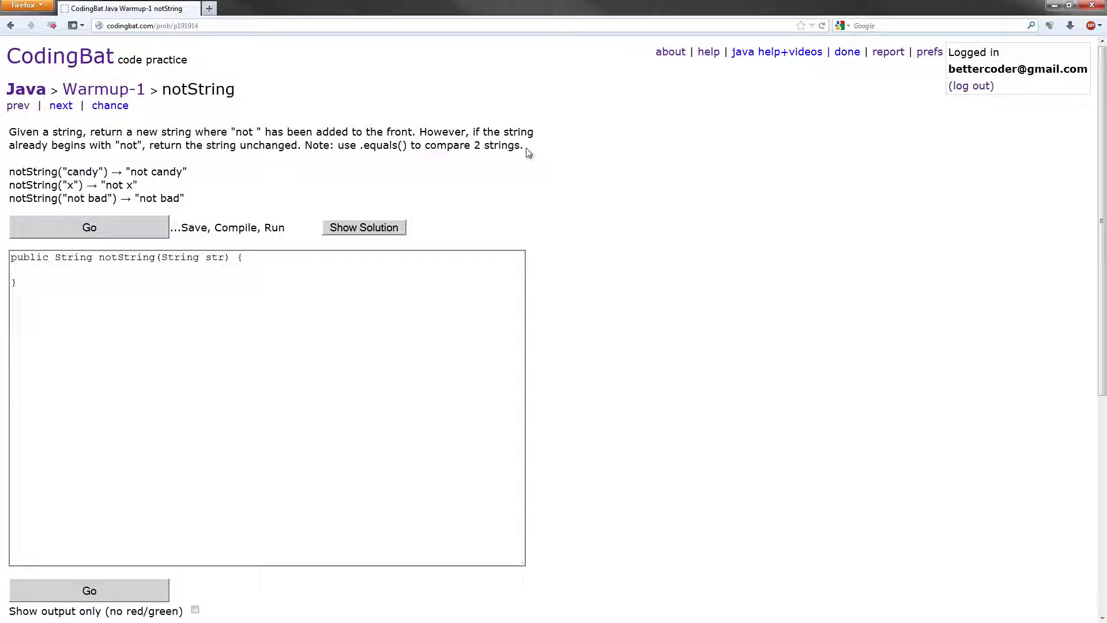
Step: Comment the plan below notString: return str if it starts with "not", else "not " + str
{"action": "left_click", "coordinate": [461, 298]}
{"action": "key", "text": "Return"}
{"action": "type", "text": "// return s"}
{"action": "type", "text": "tr"}
{"action": "type", "text": " if "}
{"action": "type", "text": "it begins with \"not\""}
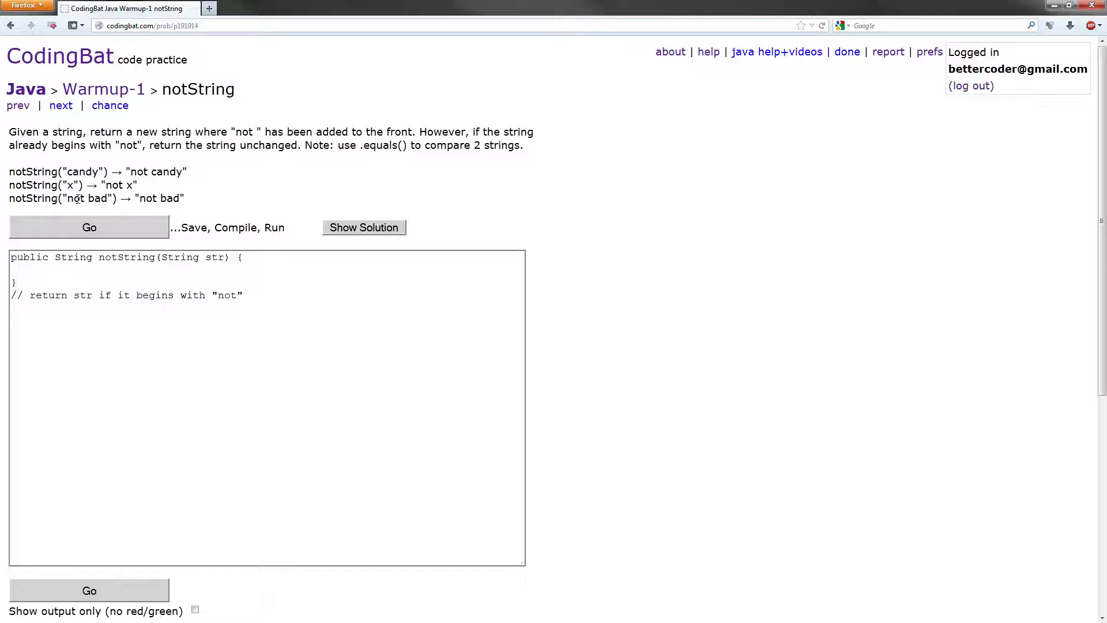
{"action": "left_click_drag", "start_coordinate": [67, 198], "coordinate": [180, 199]}
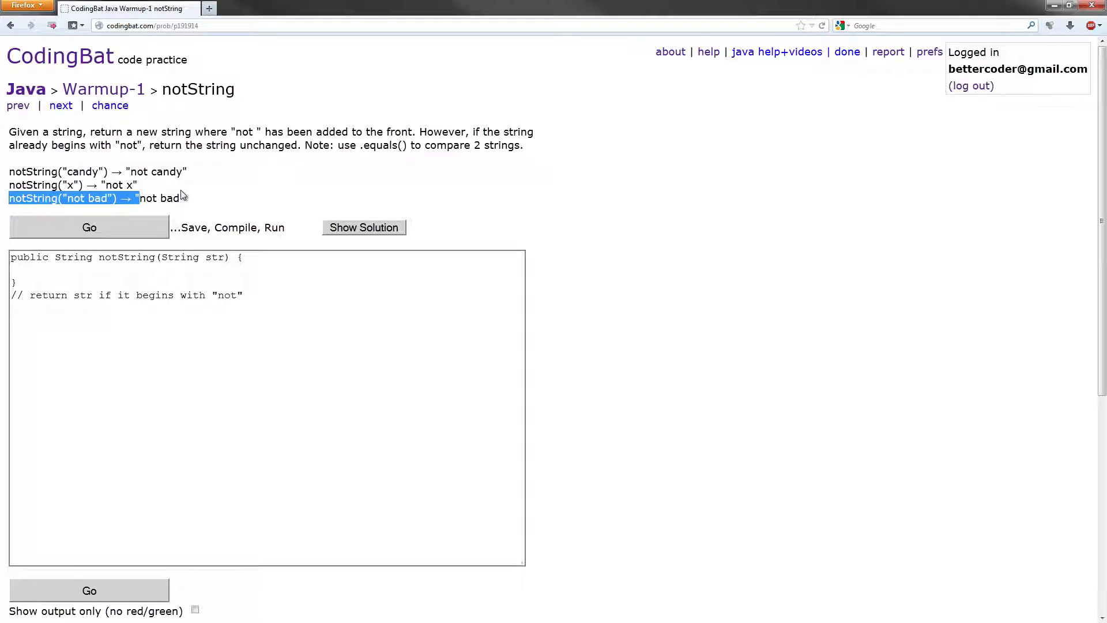
{"action": "left_click", "coordinate": [141, 199]}
{"action": "left_click", "coordinate": [327, 303]}
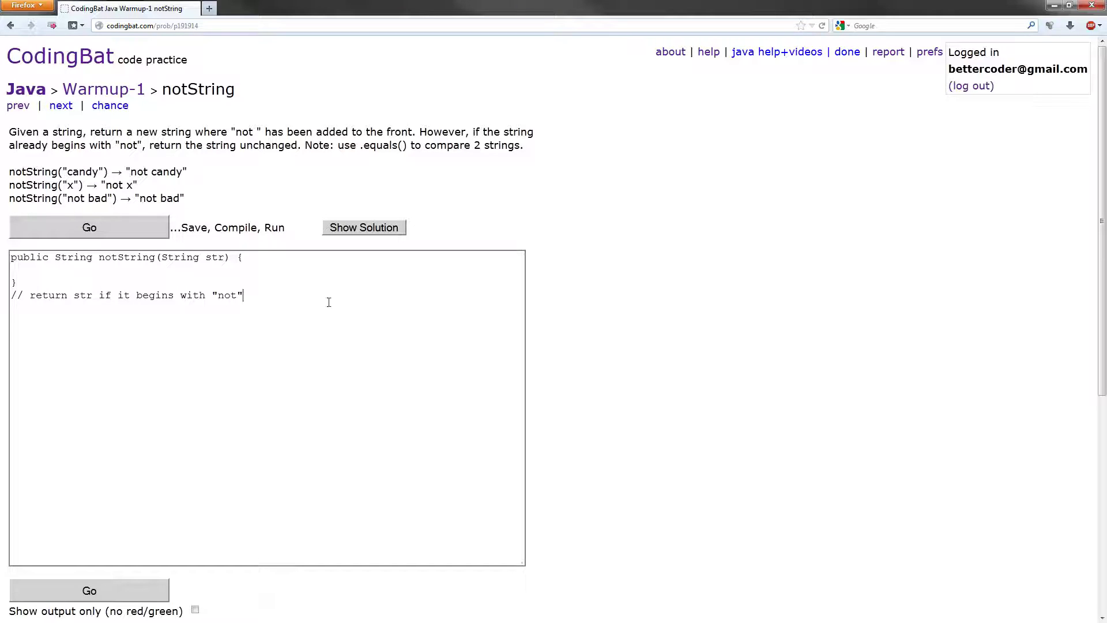
{"action": "type", "text": "// re"}
{"action": "type", "text": "turn \"not"}
{"action": "type", "text": "\""}
{"action": "type", "text": "+ str "}
{"action": "type", "text": "if it "}
{"action": "type", "text": "doesn't"}
{"action": "type", "text": "  if "}
{"action": "type", "text": "(str"}
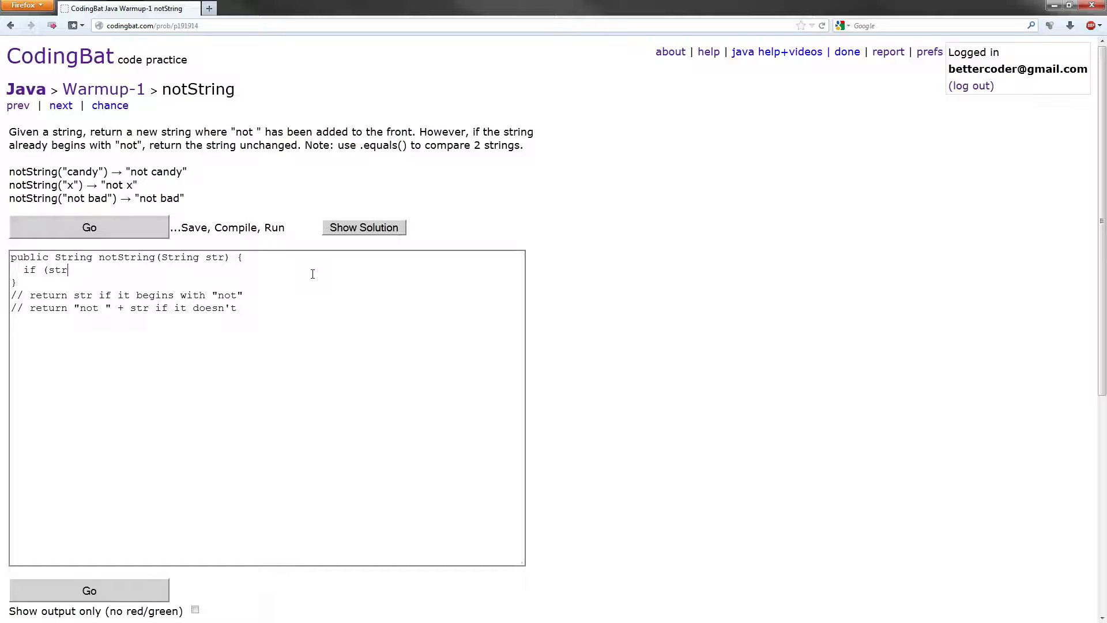
{"action": "type", "text": ".substring("}
{"action": "type", "text": "0,"}
{"action": "type", "text": " 3"}
{"action": "type", "text": ")"}
{"action": "type", "text": ".equals"}
{"action": "type", "text": "(\"not\""}
{"action": "type", "text": ")"}
{"action": "type", "text": ")"}
Step: Write the if checking str.substring(0, 3) equals "not" to return str, else return "not " + str
{"action": "key", "text": "Return"}
{"action": "type", "text": "return "}
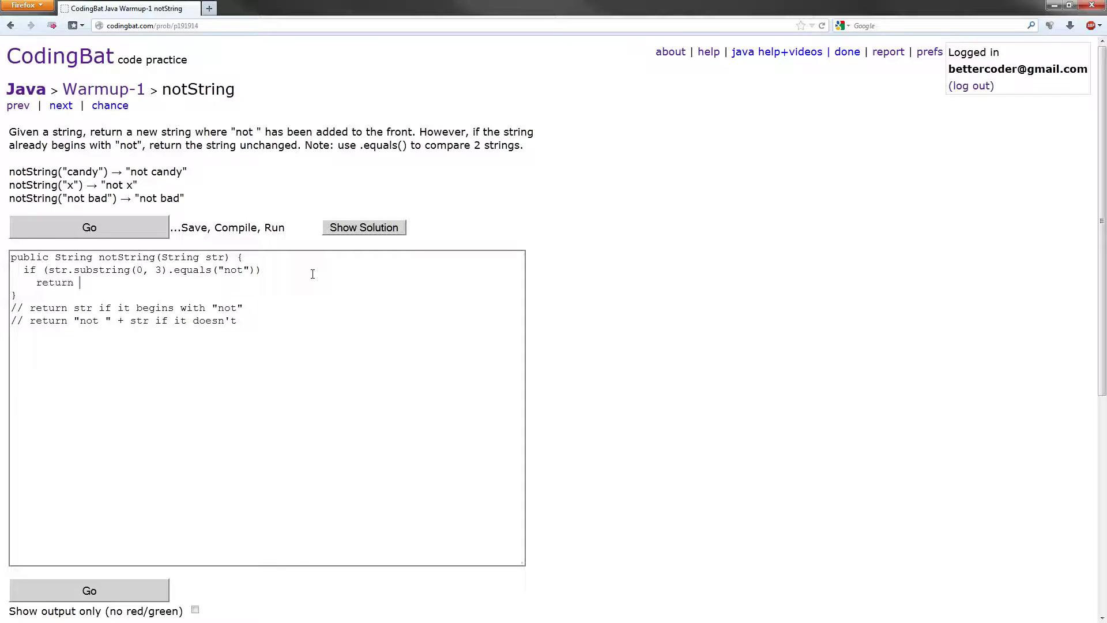
{"action": "type", "text": "str;"}
{"action": "key", "text": "Return"}
{"action": "key", "text": "Return"}
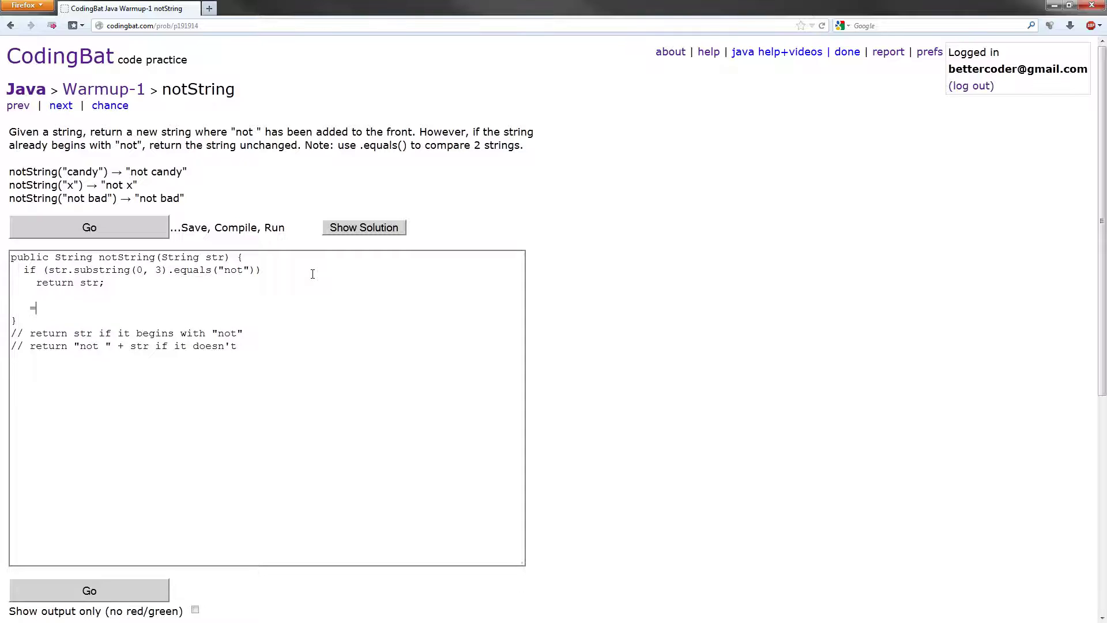
{"action": "type", "text": "return \"no"}
{"action": "type", "text": "t \" + s"}
{"action": "type", "text": "tr;"}
Step: Run the tests and trace the "x" and "no" index errors to substring(0, 3)
{"action": "left_click", "coordinate": [149, 229]}
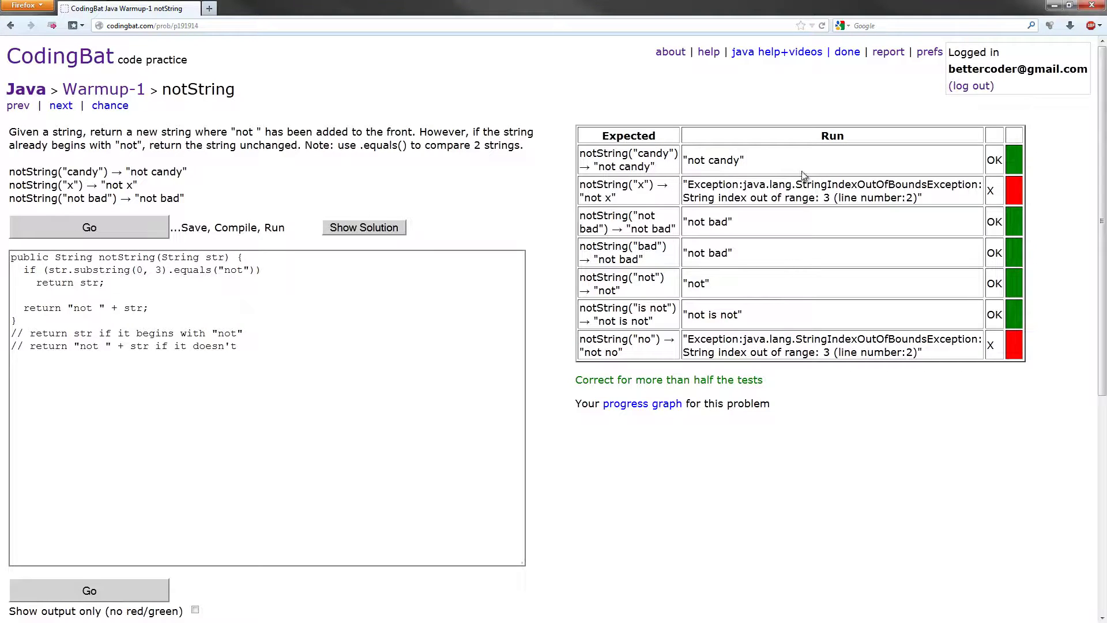
{"action": "double_click", "coordinate": [645, 185]}
{"action": "double_click", "coordinate": [168, 269]}
{"action": "left_click_drag", "start_coordinate": [136, 270], "coordinate": [165, 271]}
{"action": "left_click", "coordinate": [163, 270]}
{"action": "type", "text": "str.len"}
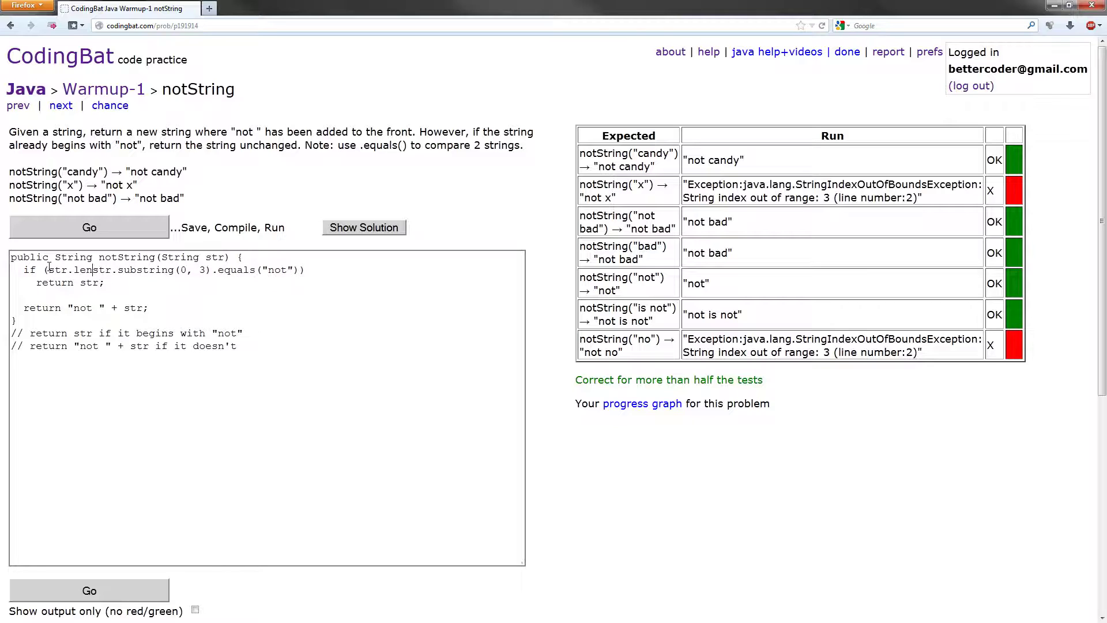
{"action": "type", "text": "gth() >"}
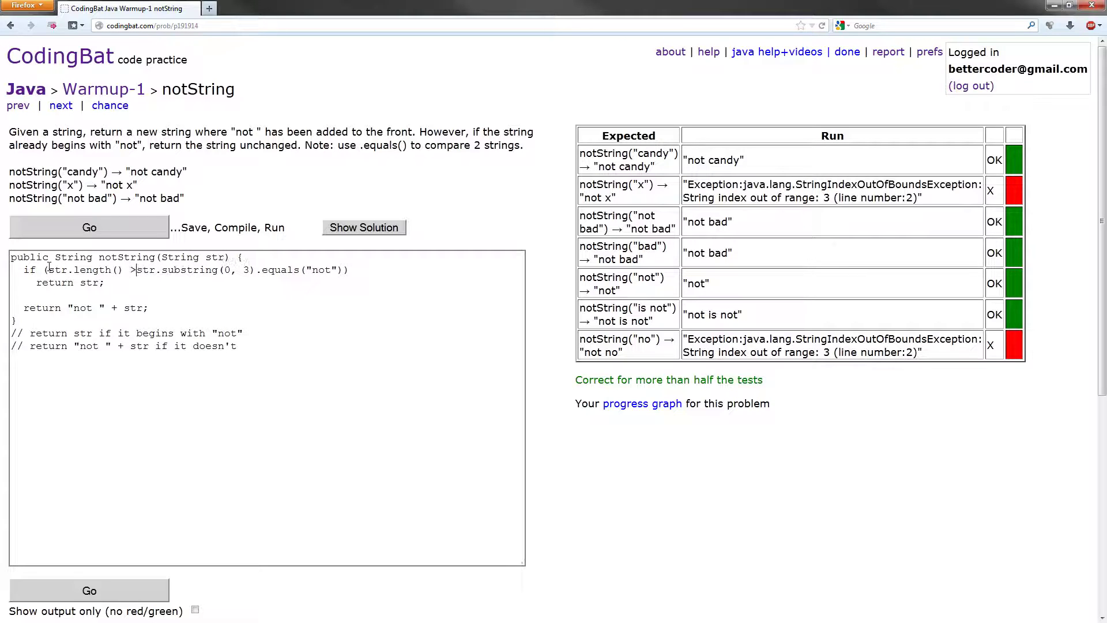
{"action": "type", "text": "= 3 &&"}
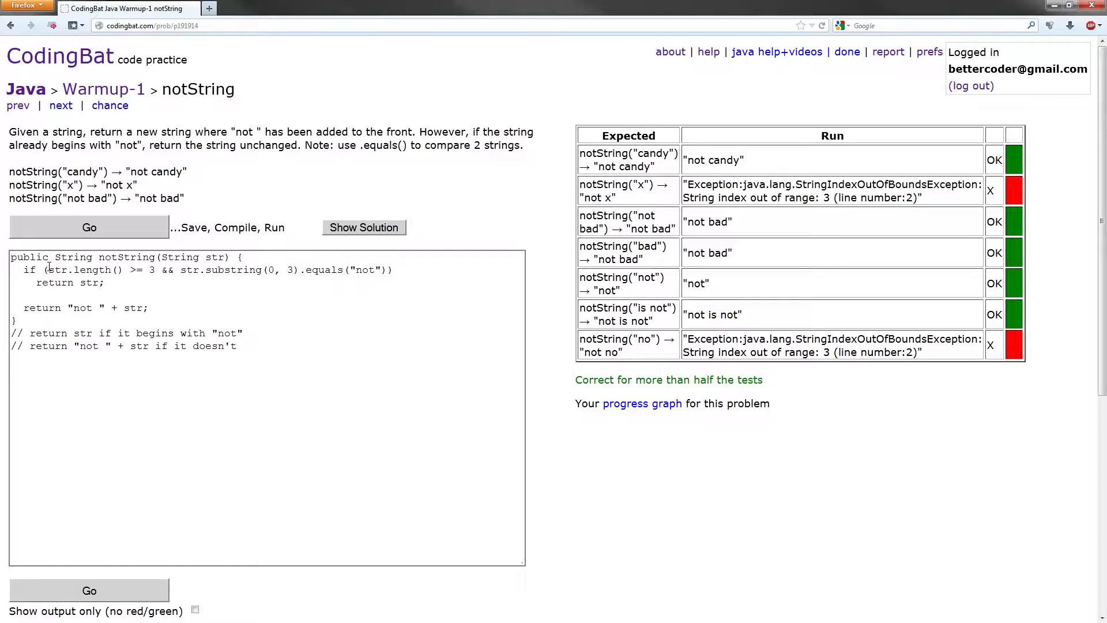
Step: Guard the condition with str.length() >= 3 and rerun all seven tests to All Correct
{"action": "left_click", "coordinate": [86, 230]}
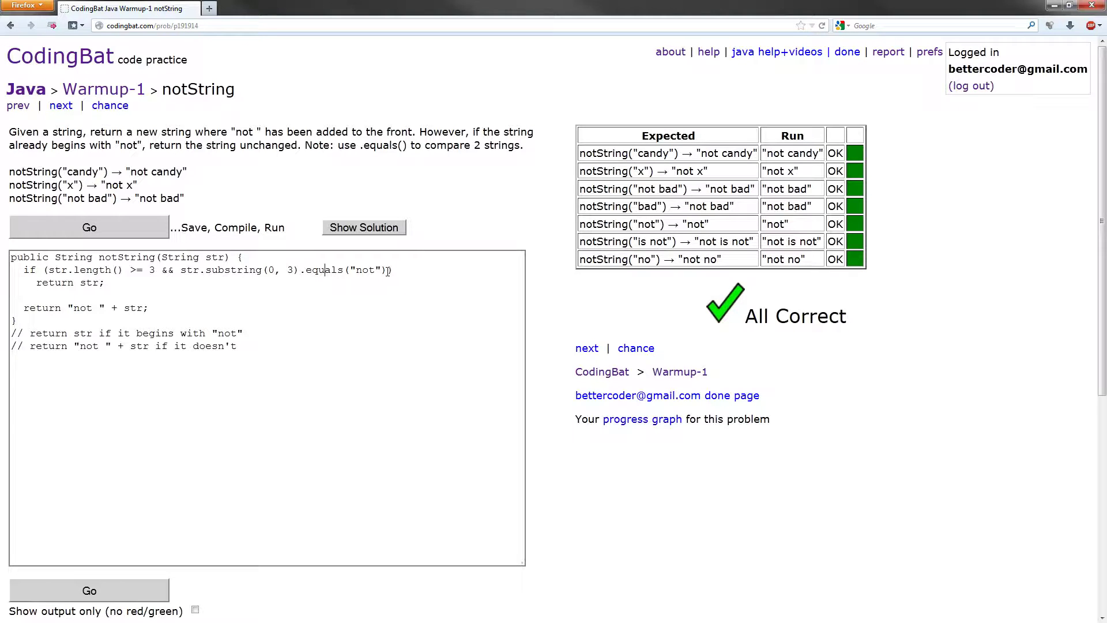
Step: Swap the condition for str.startsWith("not") and rerun for All Correct and a star
{"action": "left_click_drag", "start_coordinate": [388, 270], "coordinate": [48, 269]}
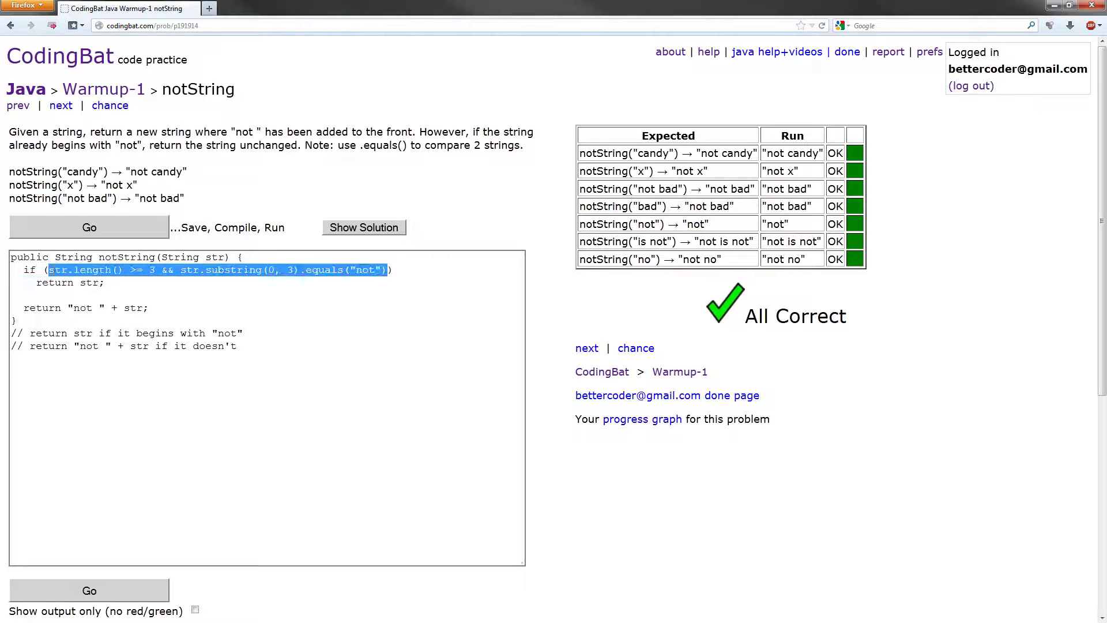
{"action": "type", "text": "str.start"}
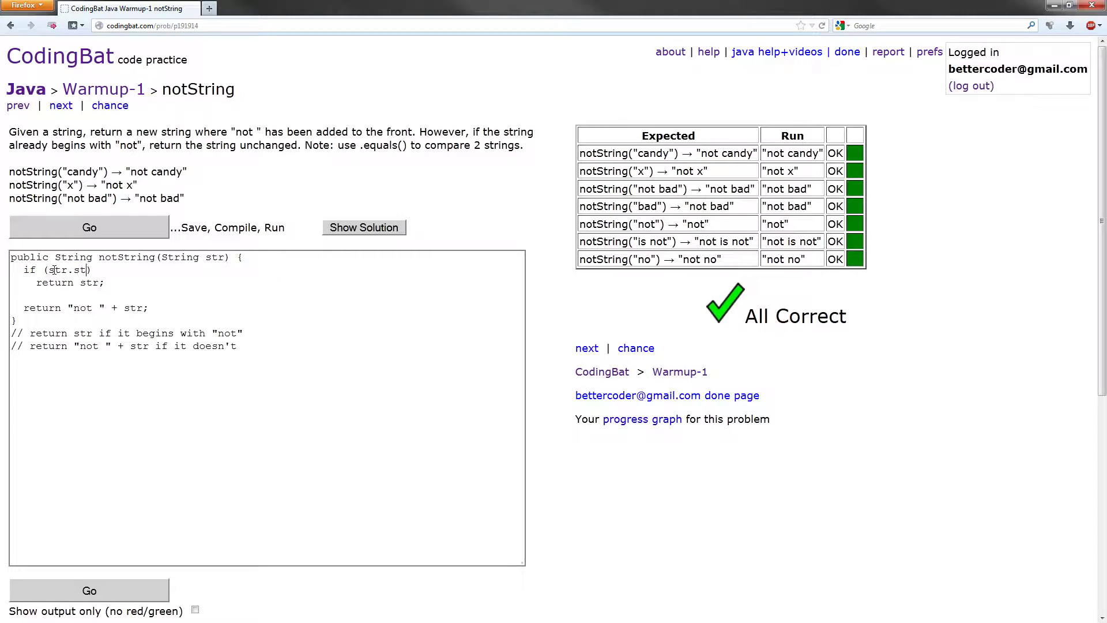
{"action": "type", "text": "sWith"}
{"action": "type", "text": "(\"not\""}
{"action": "type", "text": ")"}
{"action": "left_click", "coordinate": [131, 226]}
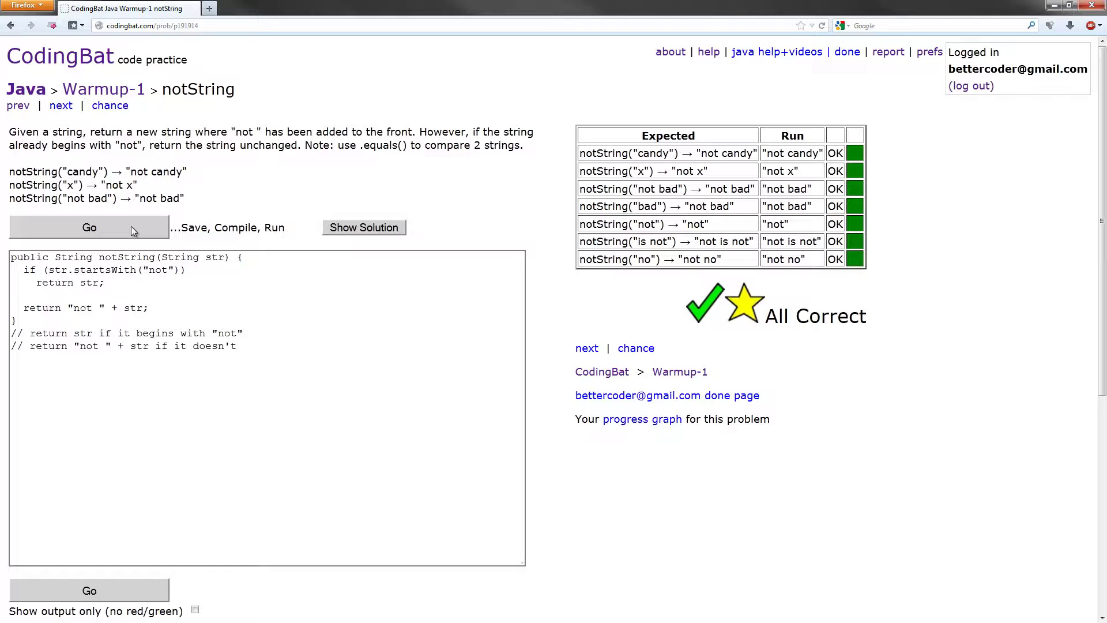
Step: Replace the if/returns with return str.startsWith("not") ? str : "not " + str; and rerun the tests
{"action": "left_click_drag", "start_coordinate": [148, 308], "coordinate": [21, 270]}
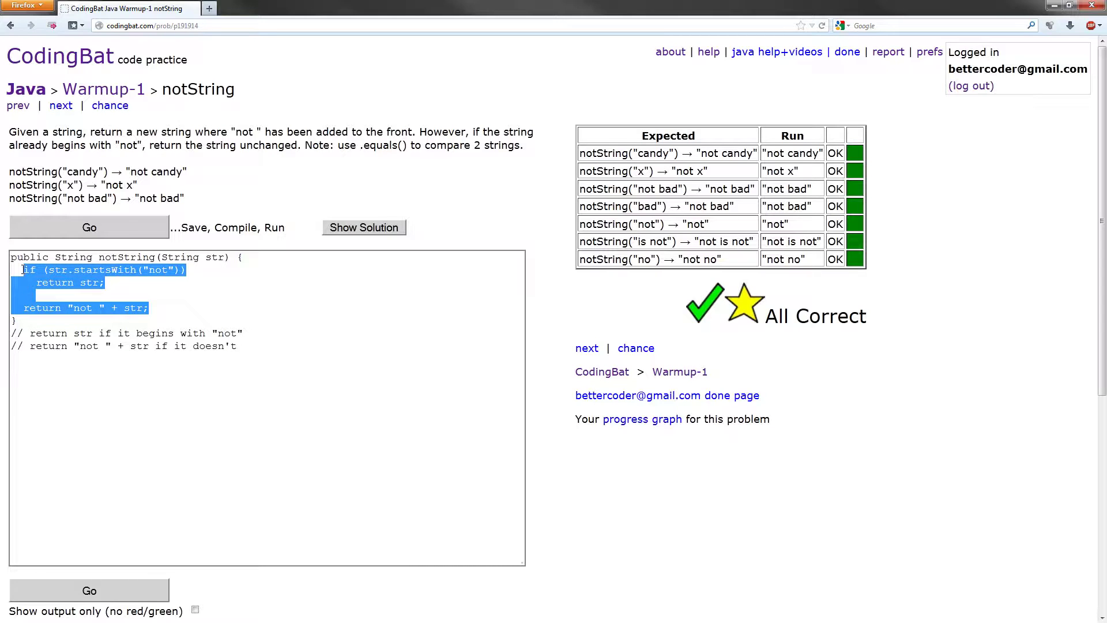
{"action": "type", "text": "return"}
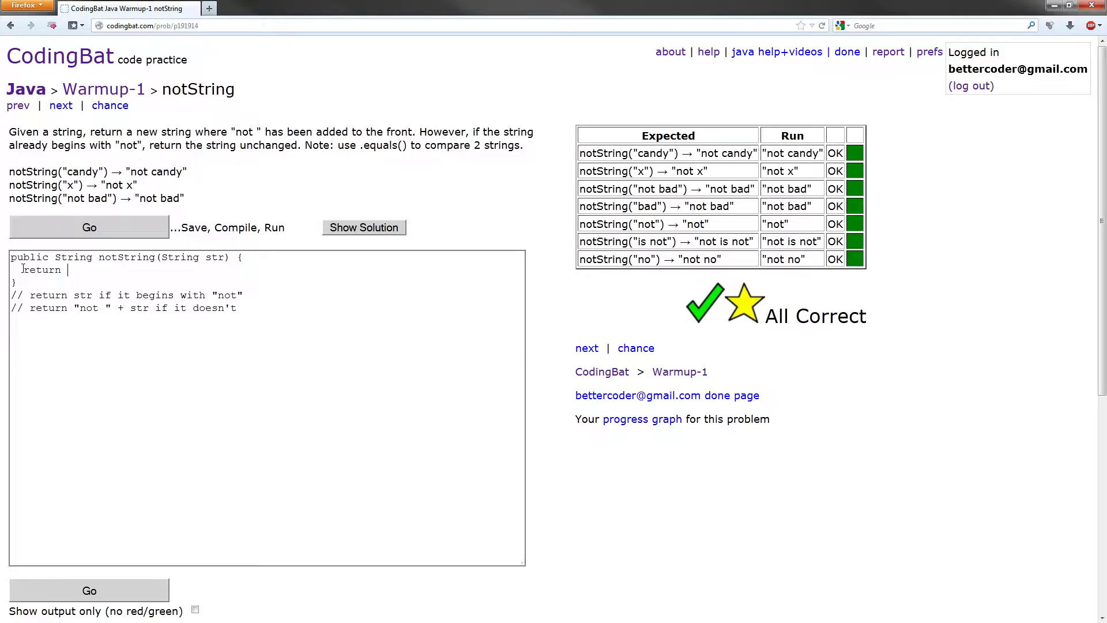
{"action": "type", "text": " str.st"}
{"action": "type", "text": "artsWith("}
{"action": "type", "text": "\"not\") "}
{"action": "type", "text": "? "}
{"action": "type", "text": "str :"}
{"action": "type", "text": " \"not \""}
{"action": "type", "text": " + "}
{"action": "type", "text": "str;"}
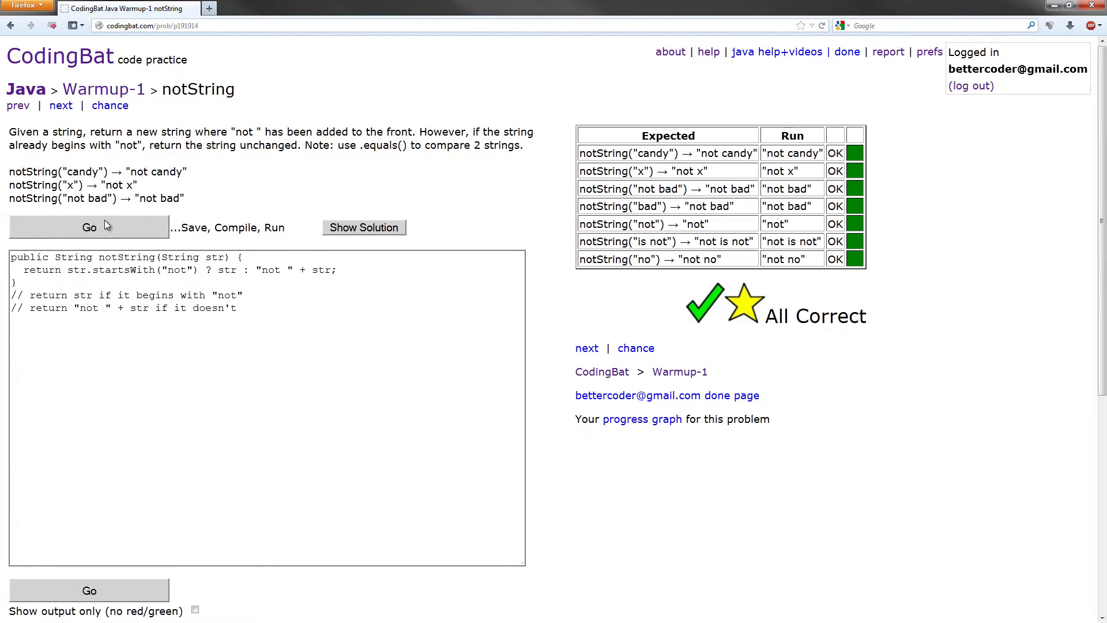
{"action": "left_click", "coordinate": [105, 220]}
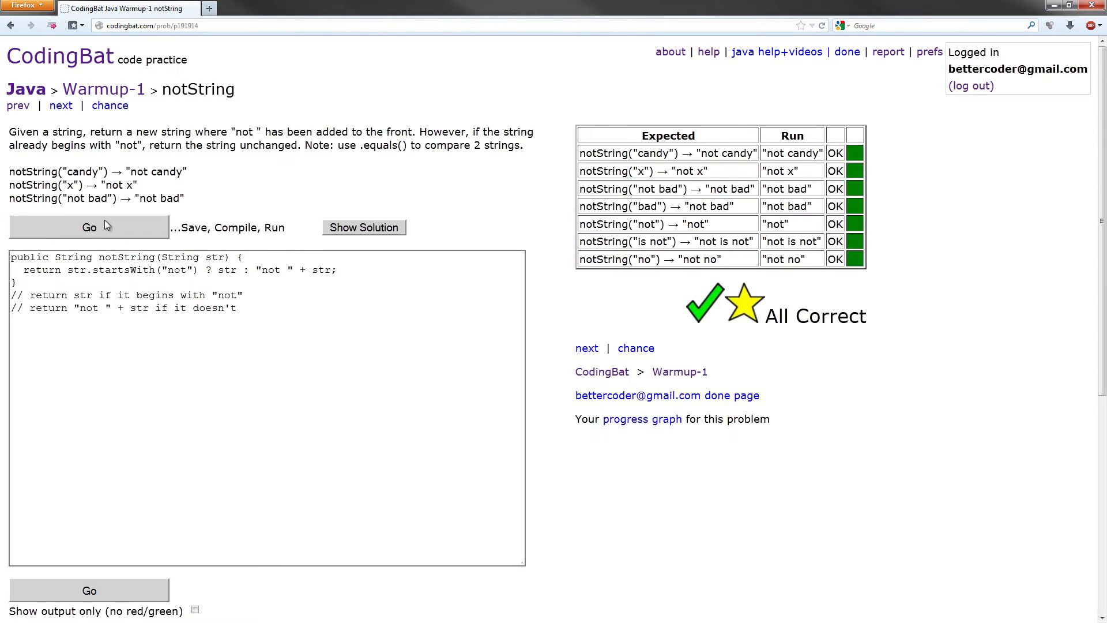